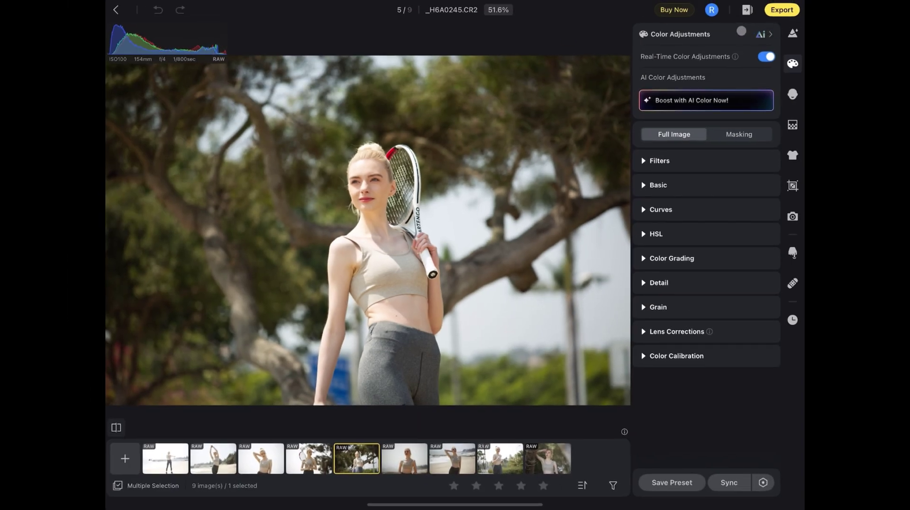
Step: Browse the Color Looks and Filters presets, then apply Wedding 01 colour match to the tennis portrait
left_click(760, 36)
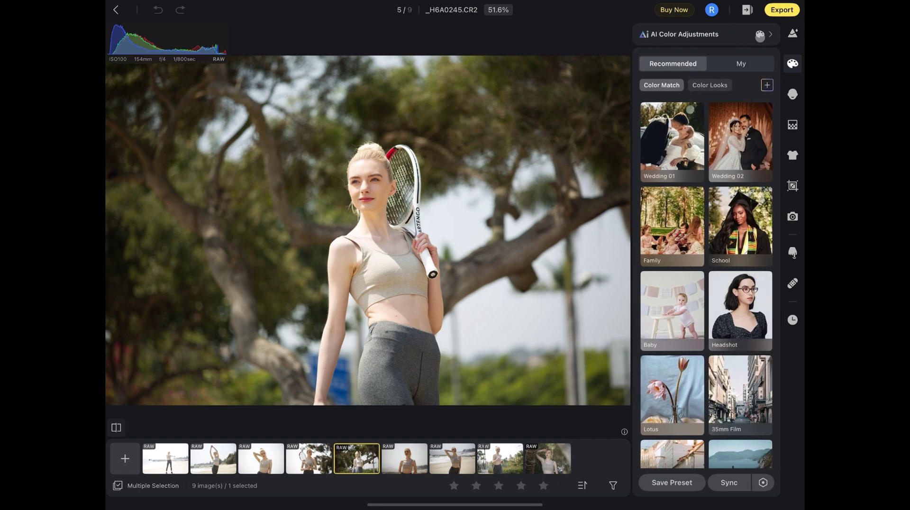
left_click(690, 85)
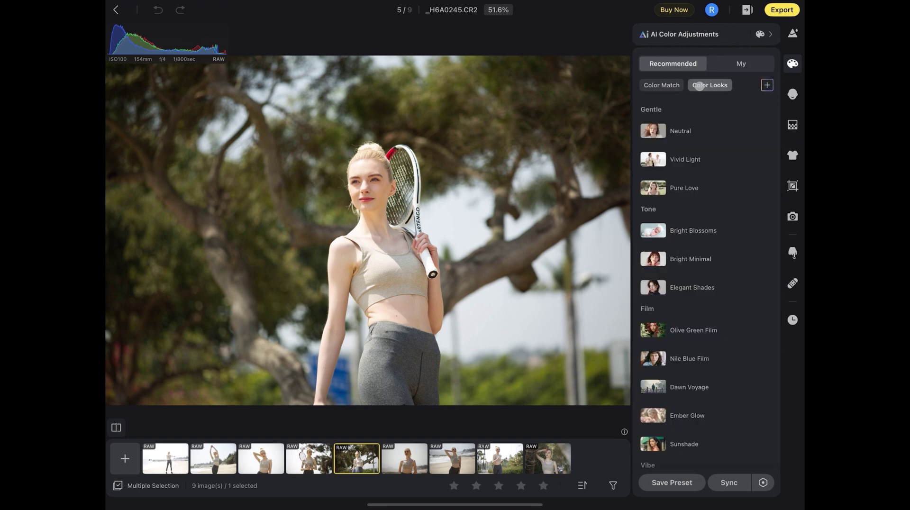
left_click(759, 35)
left_click(681, 164)
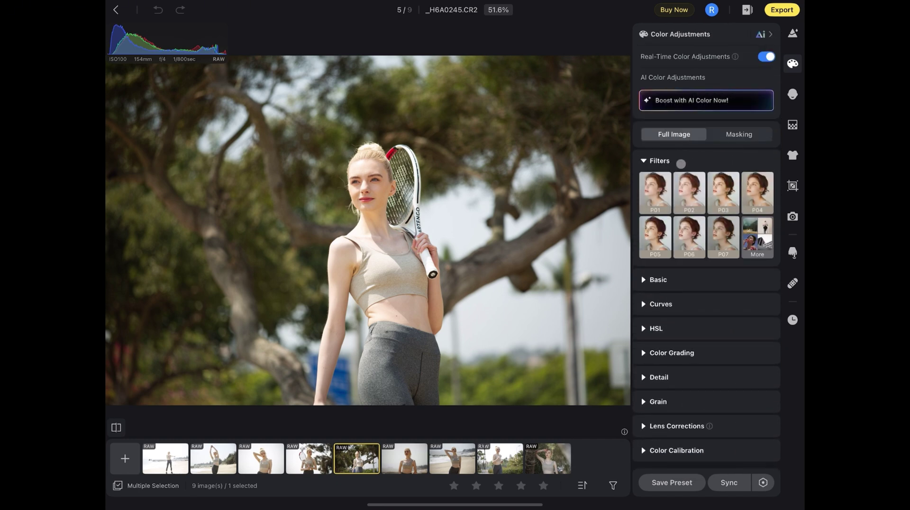
left_click(669, 162)
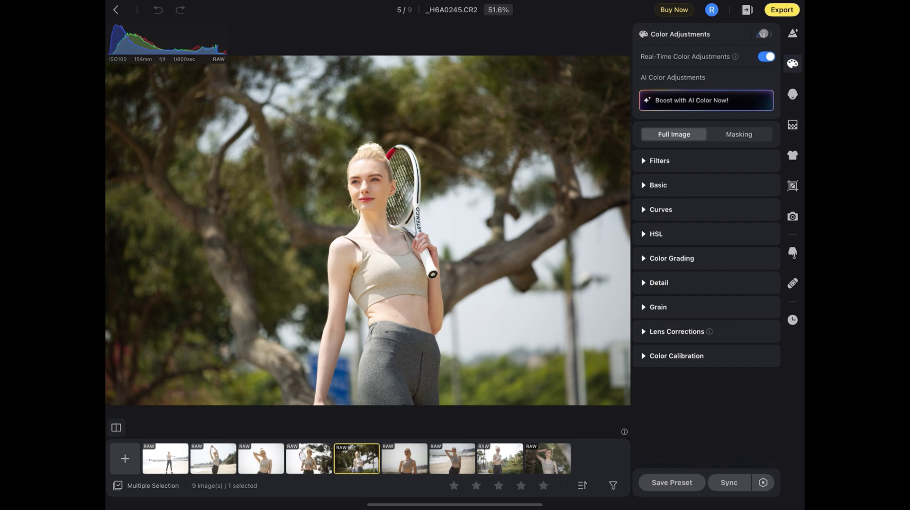
left_click(762, 33)
left_click(672, 159)
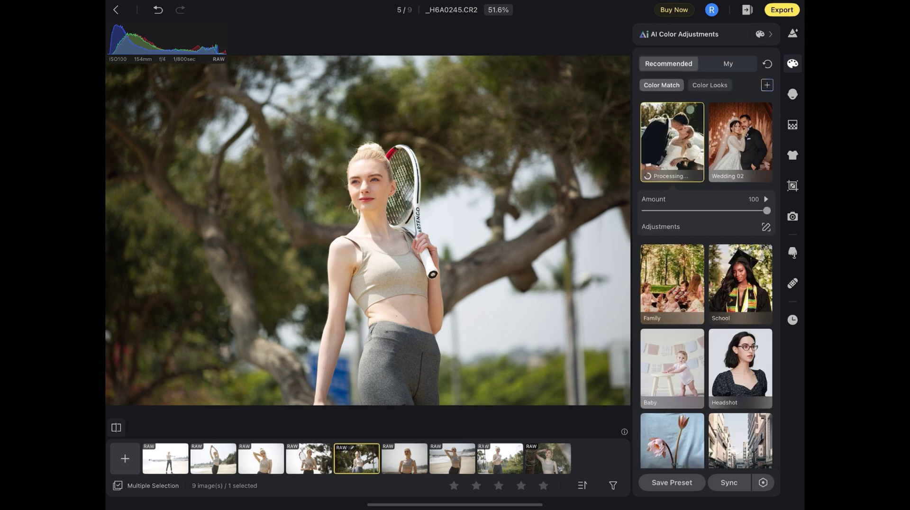
scroll(380, 213, "up", 5)
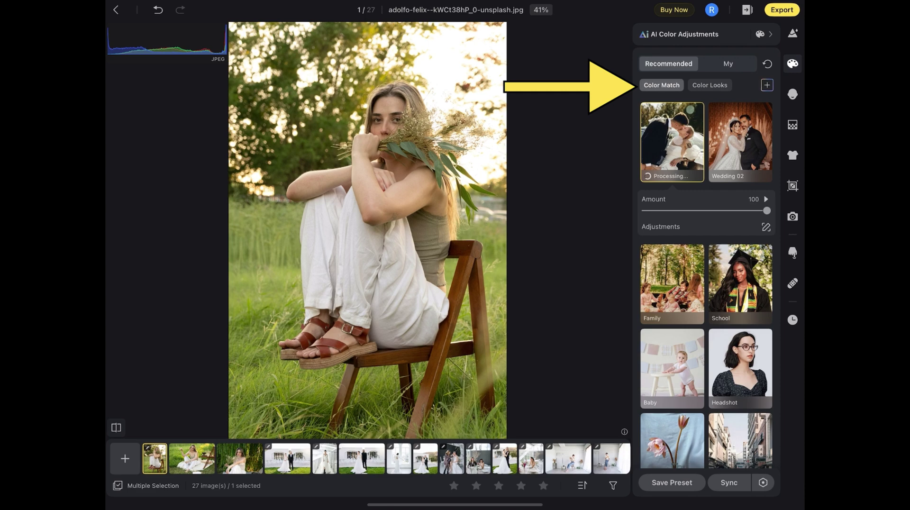
Step: Give the willow portrait the Wedding 02 colour match, then move to the picnic and seaside photos
left_click(192, 459)
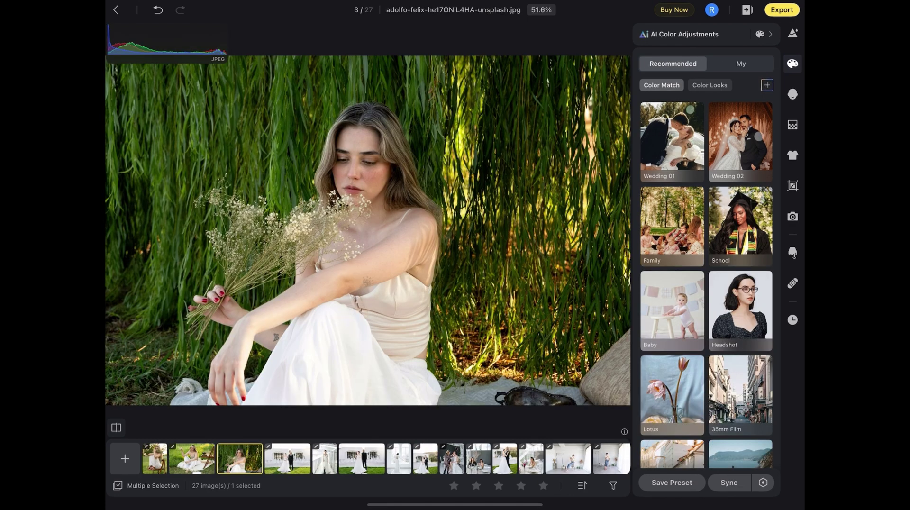
left_click(759, 136)
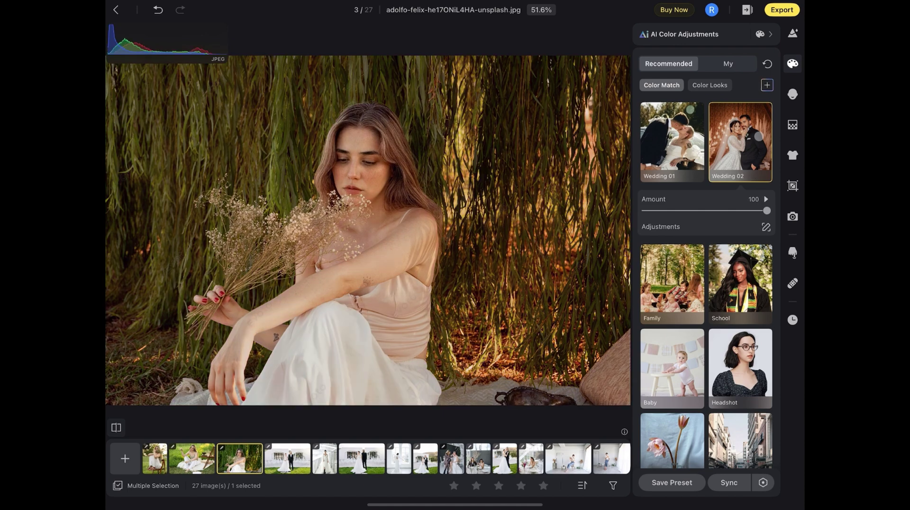
scroll(386, 458, "right", 5)
left_click(492, 459)
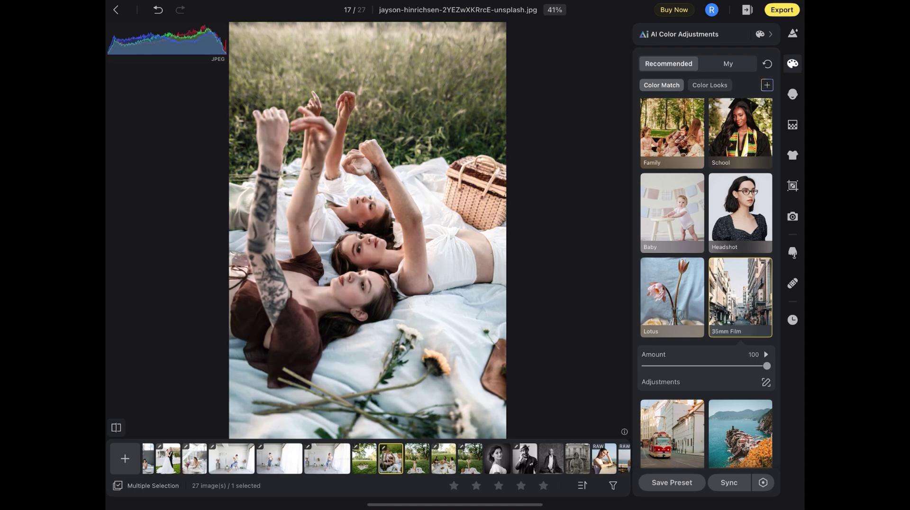
scroll(387, 459, "right", 2)
left_click(577, 459)
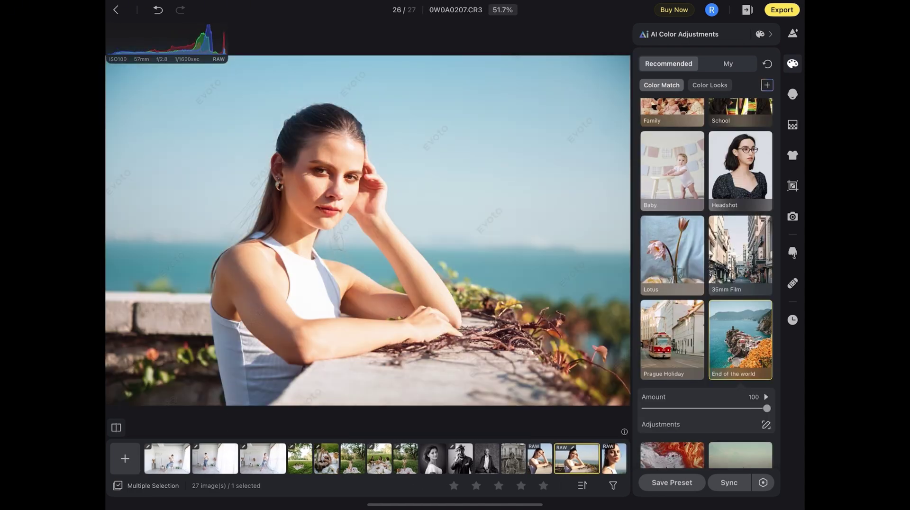
Step: Apply Wedding 01 to the beach couple photo and sync it to all 17 photos
left_click(215, 458)
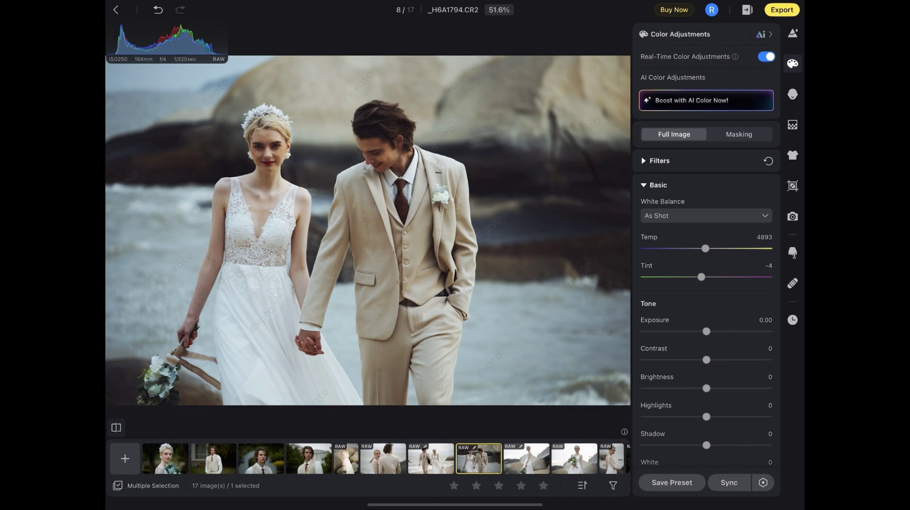
left_click(673, 138)
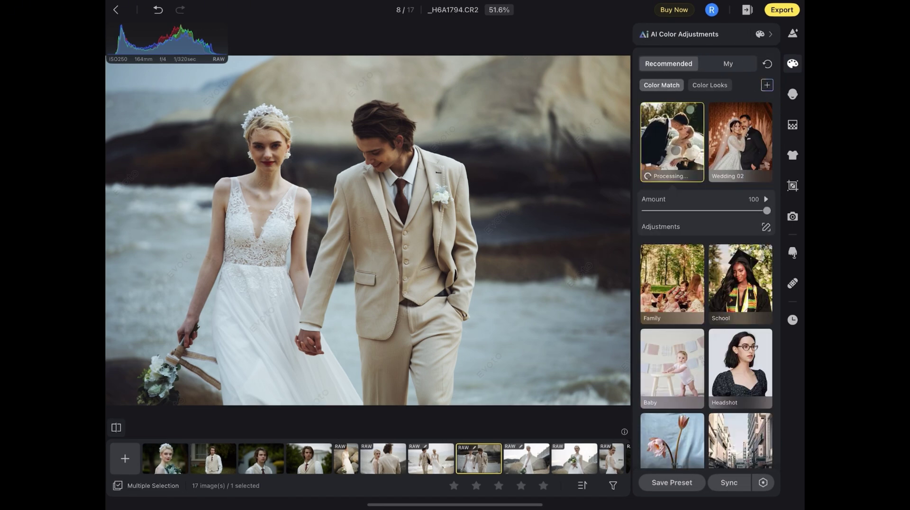
key("ctrl+a")
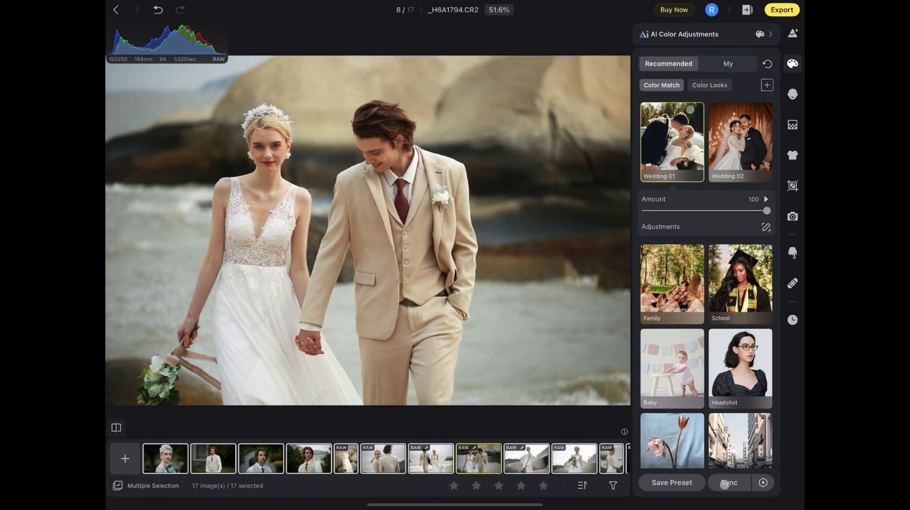
left_click(724, 484)
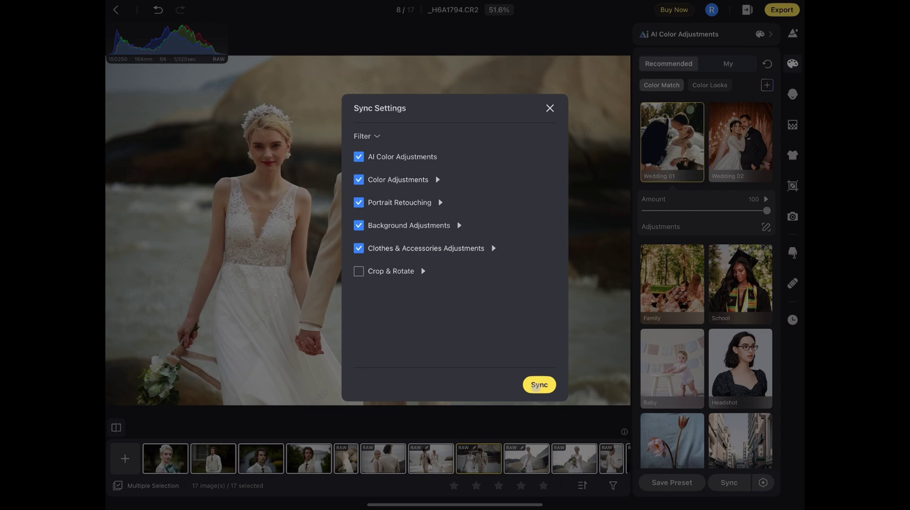
left_click(536, 387)
Step: Check the synced look on the young man's portrait and the bride and groom photo
key("Right")
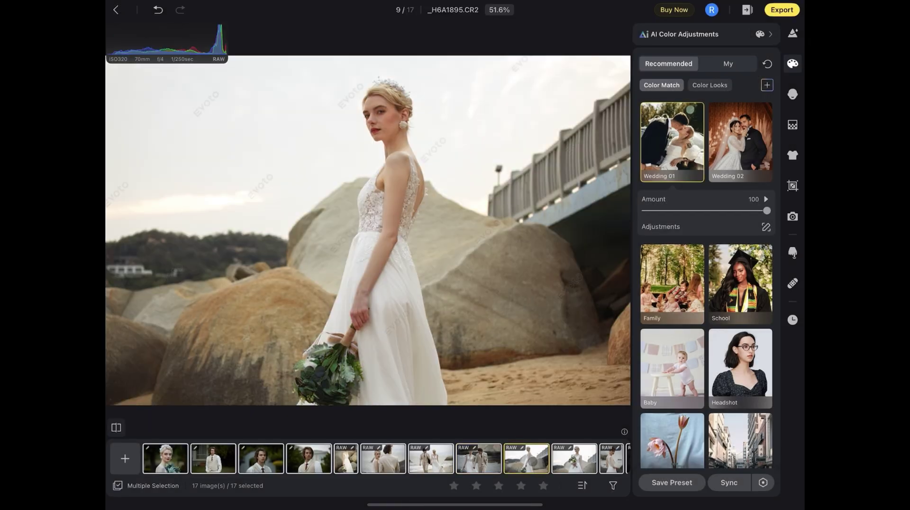
left_click(308, 458)
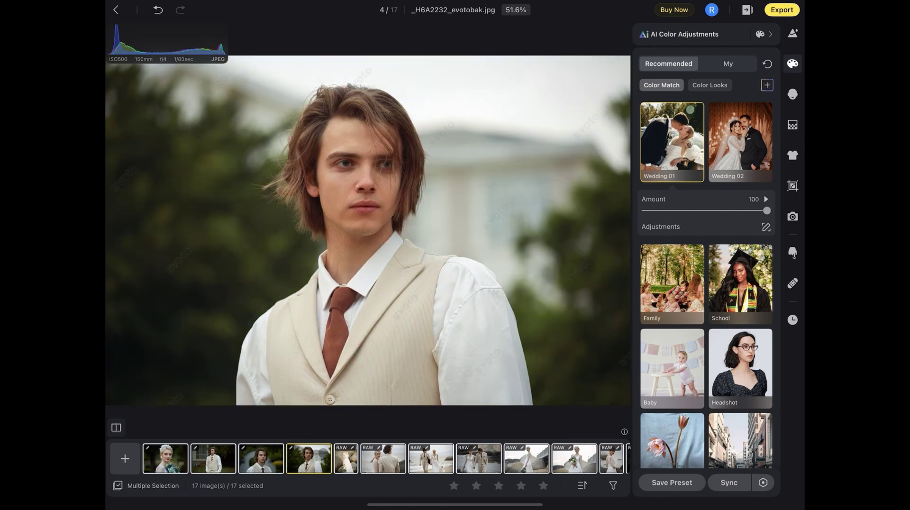
left_click(383, 458)
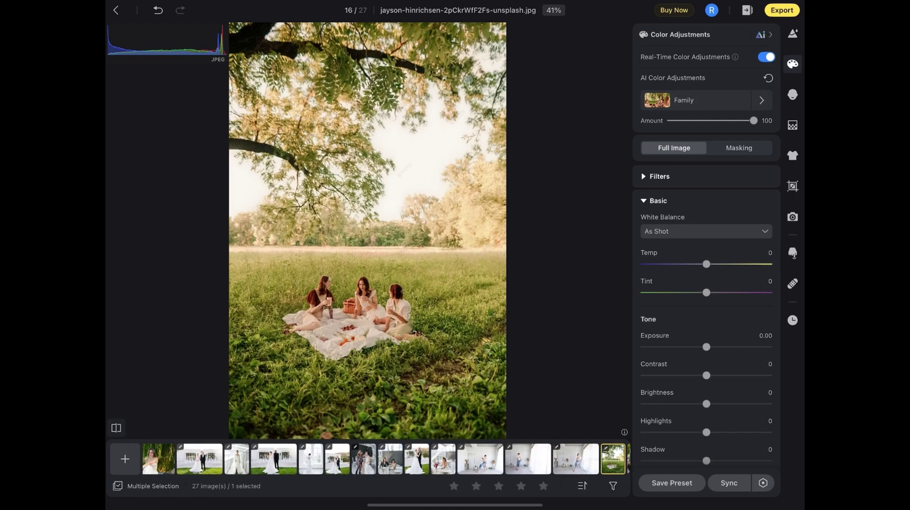
Step: Create a custom colour reference from the current picnic photo in AI colour adjustments
left_click(760, 35)
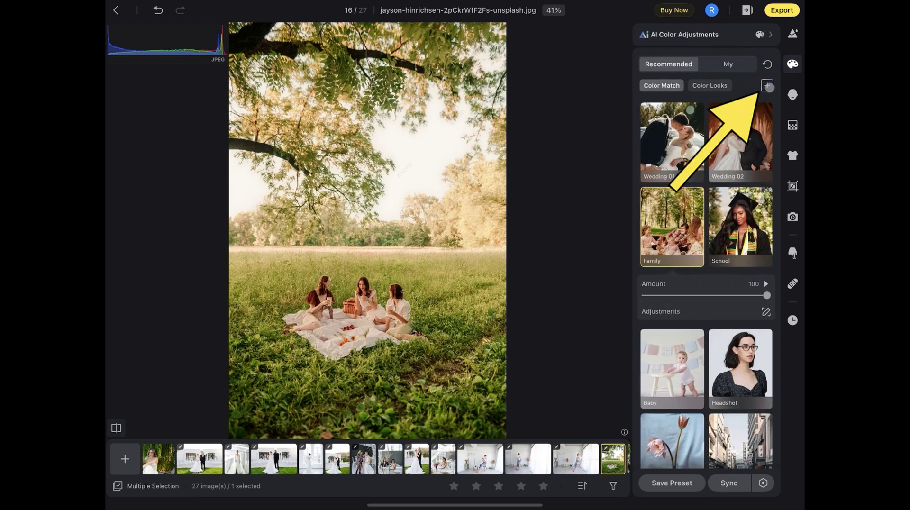
left_click(767, 86)
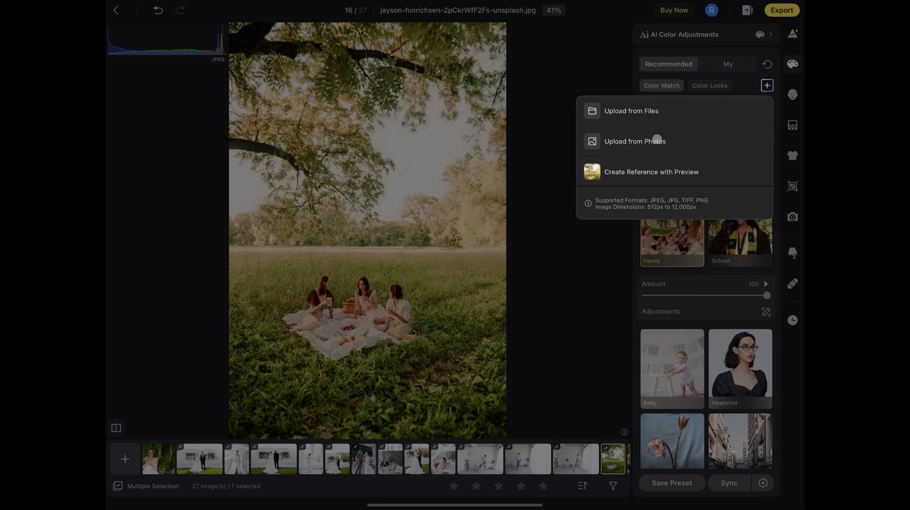
left_click(629, 172)
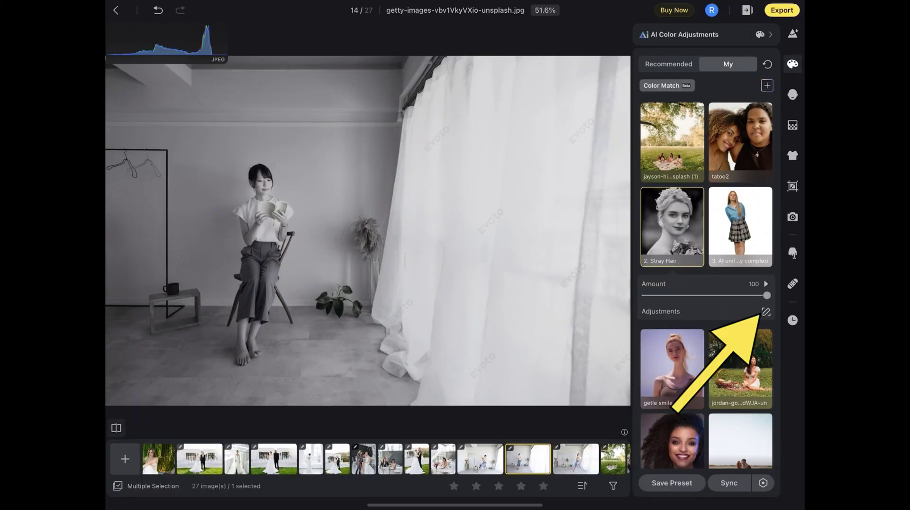
Step: Lower the colour match's tone strength to 90 in its fine adjustments
left_click(766, 312)
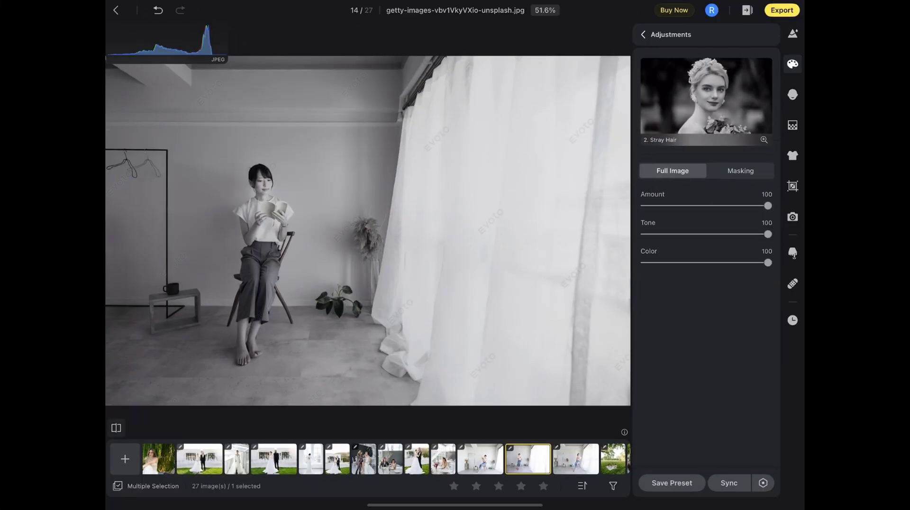
left_click_drag(768, 234, 756, 234)
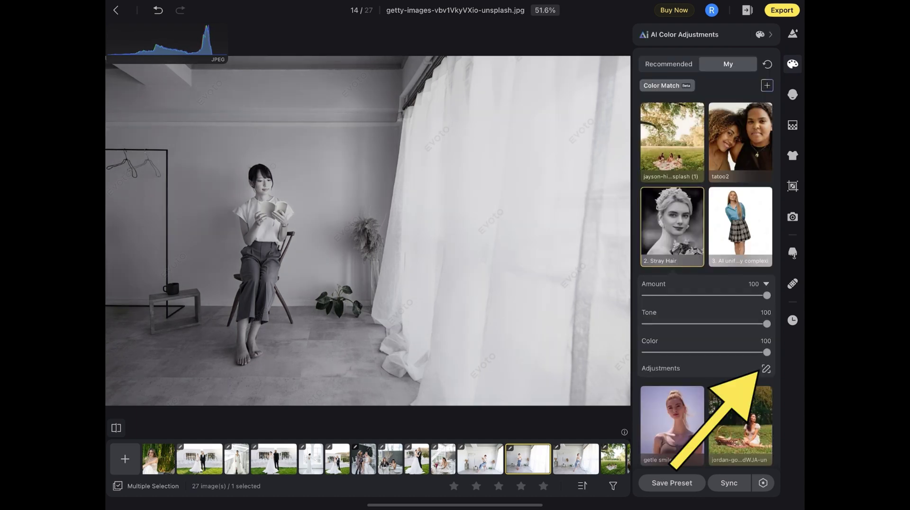
left_click(766, 368)
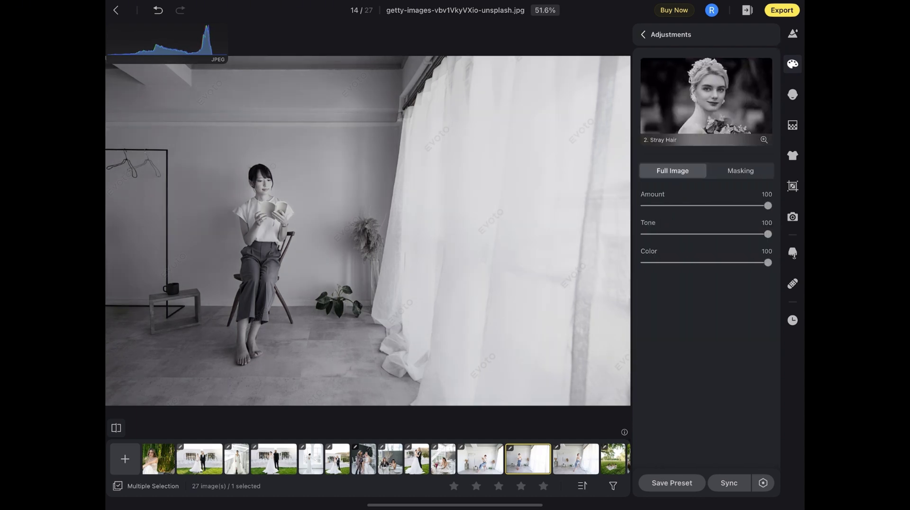
Step: Preview masked colour adjustment on facial skin, body skin, eyebrows, background, then person
left_click(741, 171)
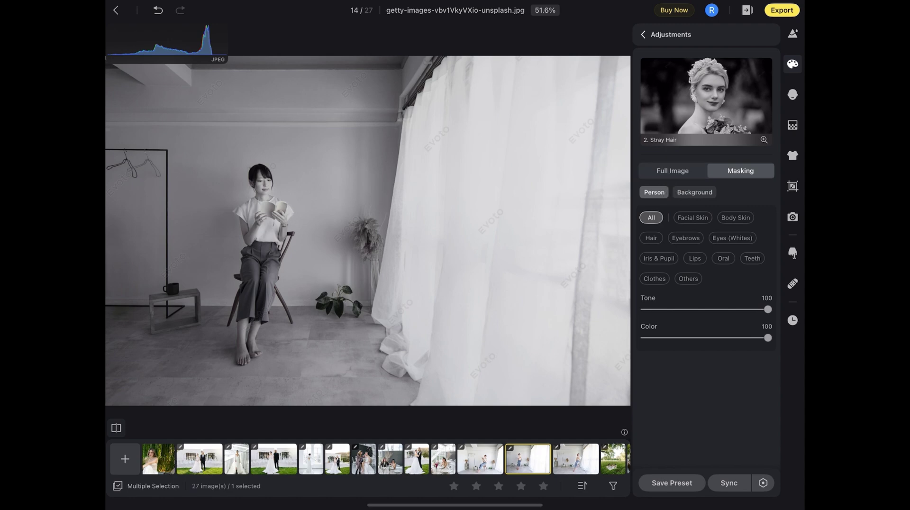
left_click(693, 217)
left_click(735, 218)
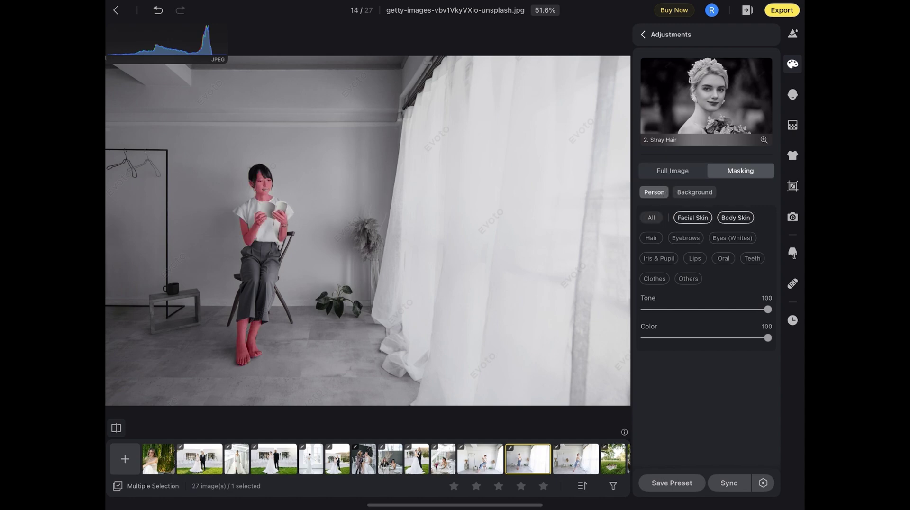
left_click(686, 238)
left_click(695, 192)
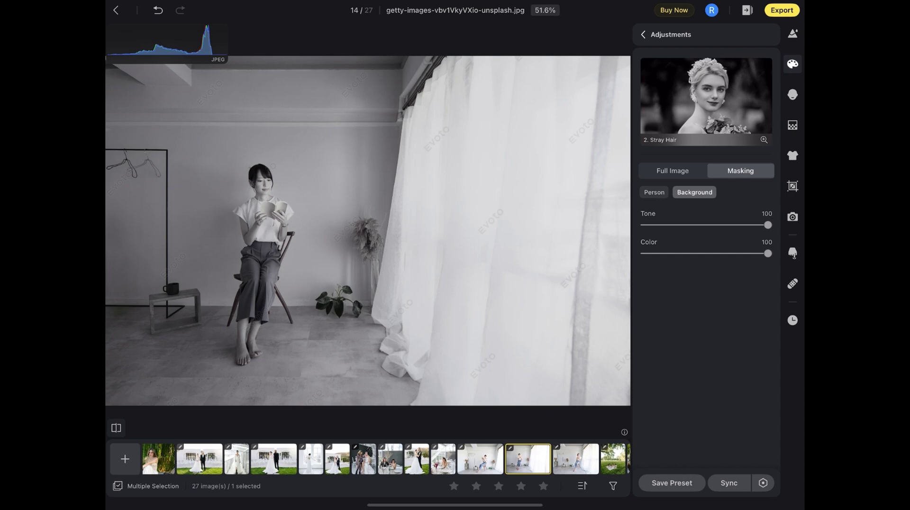
left_click(654, 192)
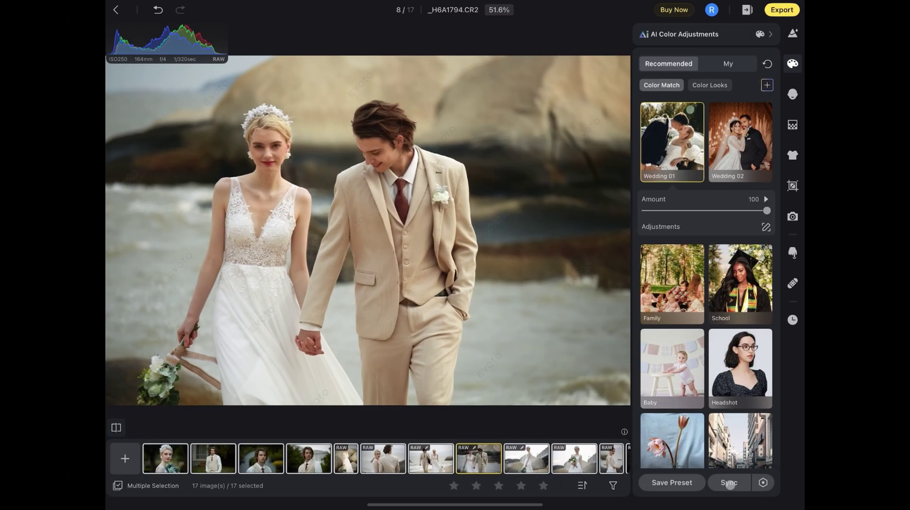
Step: Review the Sync Settings, then start saving a preset named 'Color Match'
left_click(730, 483)
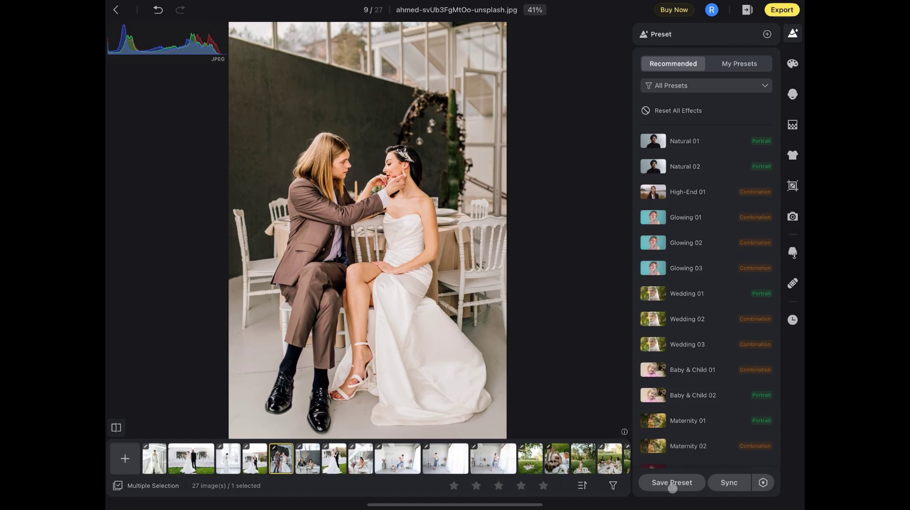
left_click(671, 483)
type("Co")
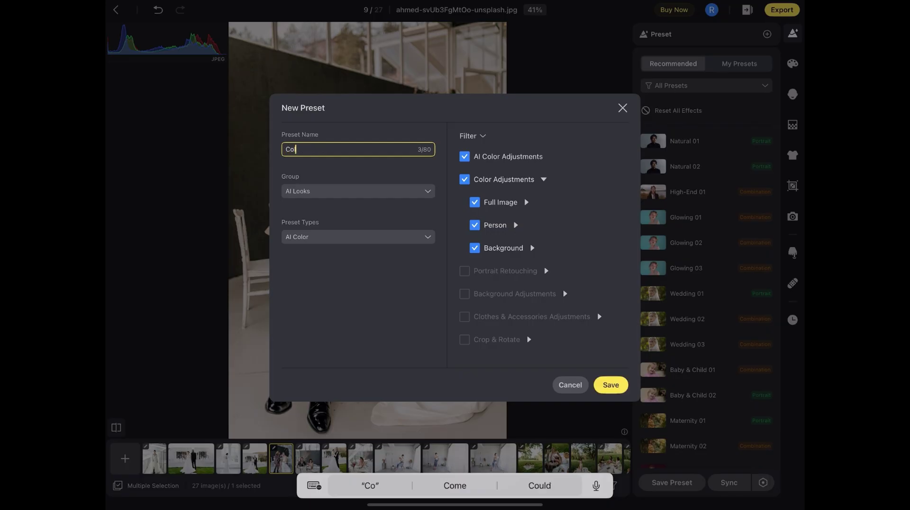
type("lor Match")
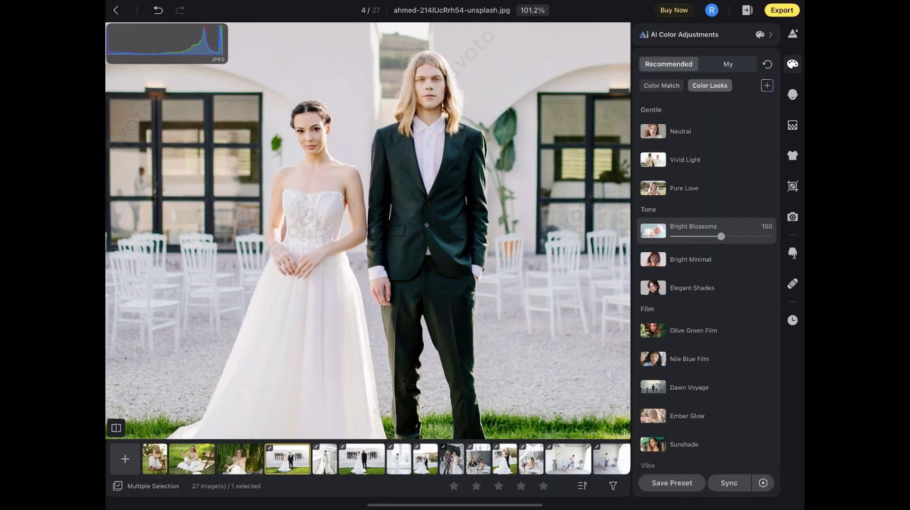
Step: Try Bright Minimal and Olive Green Film, then apply Nile Blue Film to the standing couple
left_click(659, 260)
left_click(650, 331)
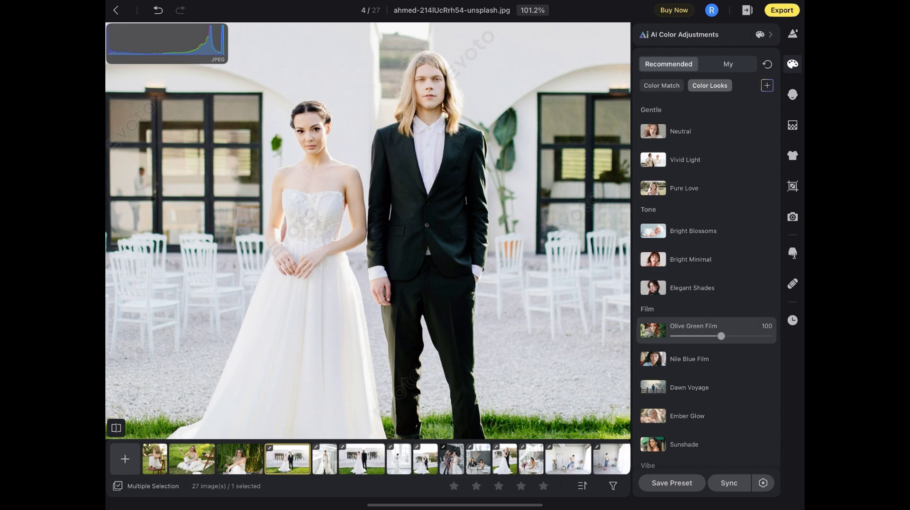
left_click(658, 356)
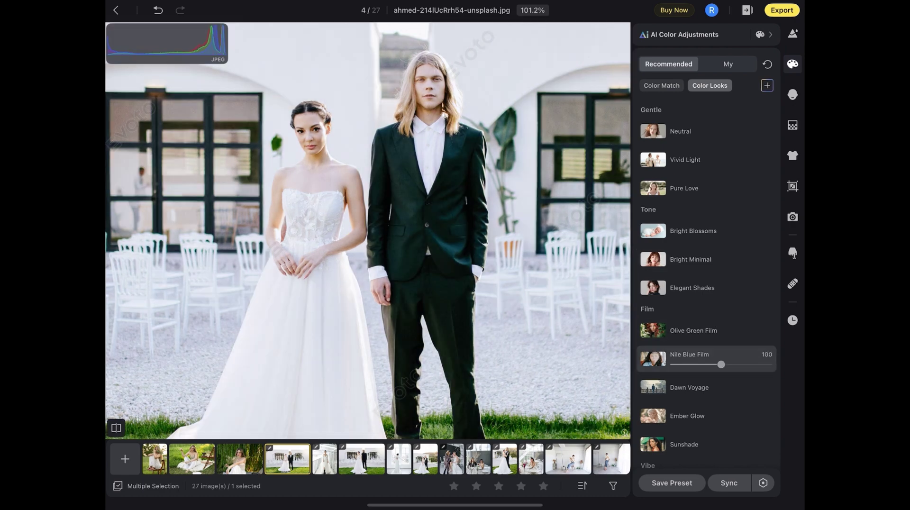
Step: Select eight more filmstrip photos and sync the Nile Blue Film look to them
left_click(146, 486)
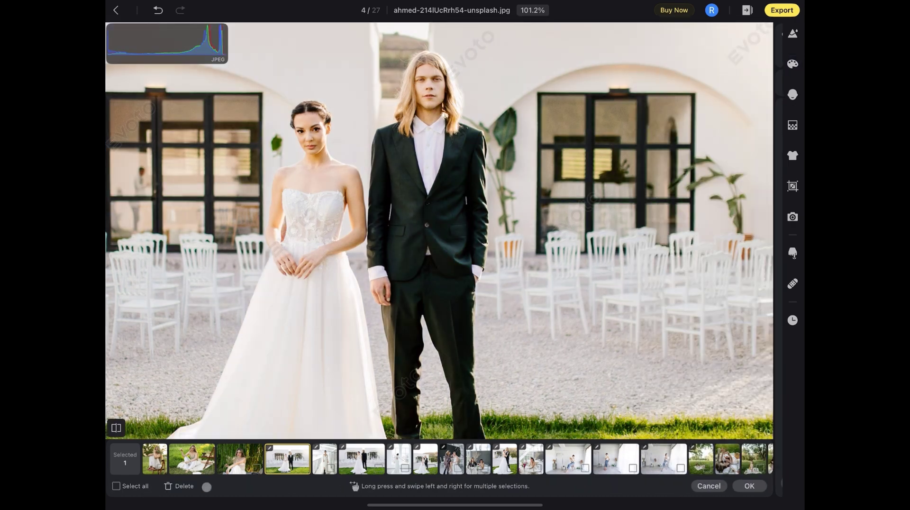
left_click(325, 459)
left_click_drag(346, 460, 531, 460)
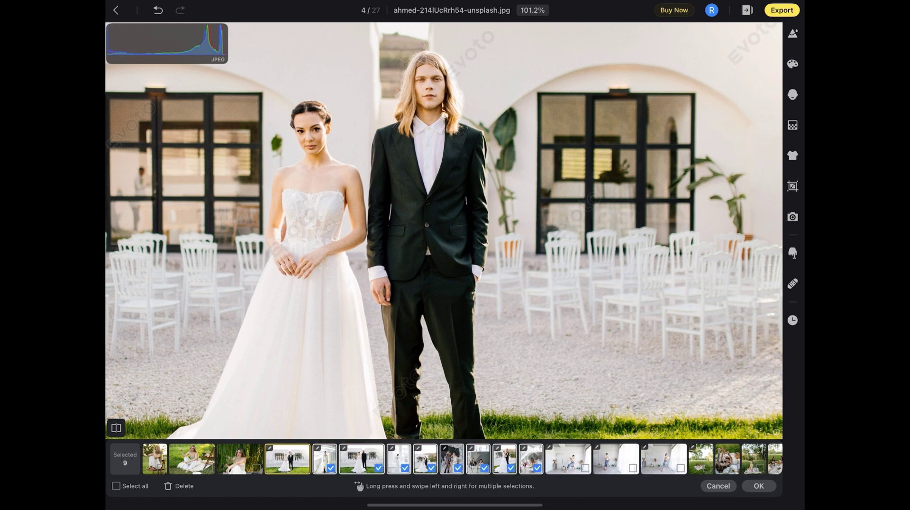
left_click(755, 488)
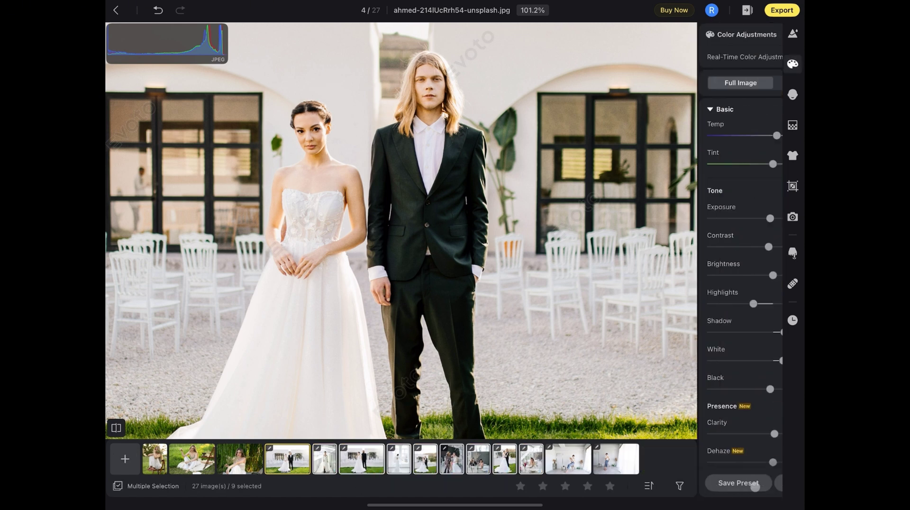
left_click(735, 484)
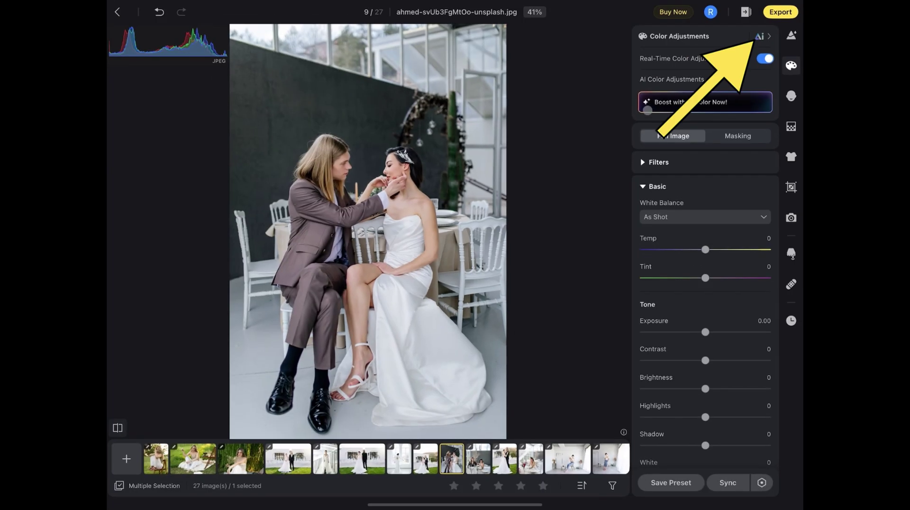
Step: Apply the Pure Love colour look to the seated couple photo
left_click(758, 36)
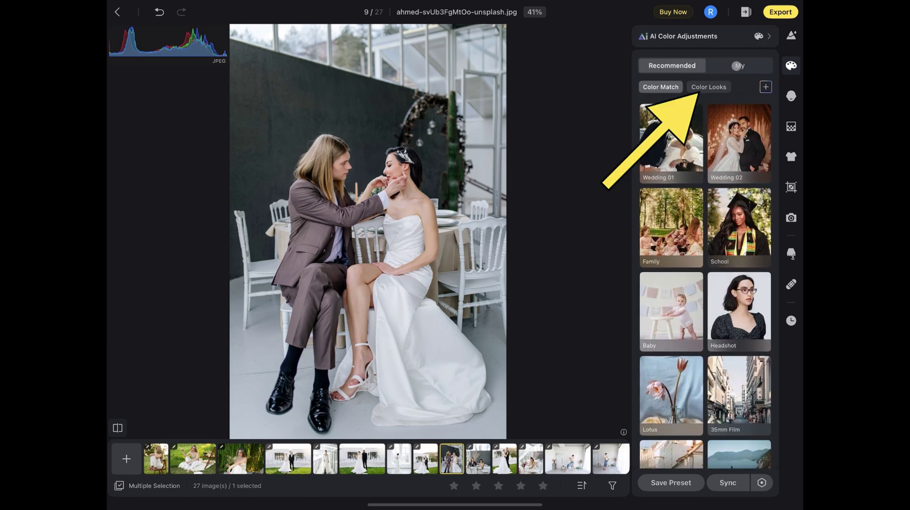
left_click(716, 84)
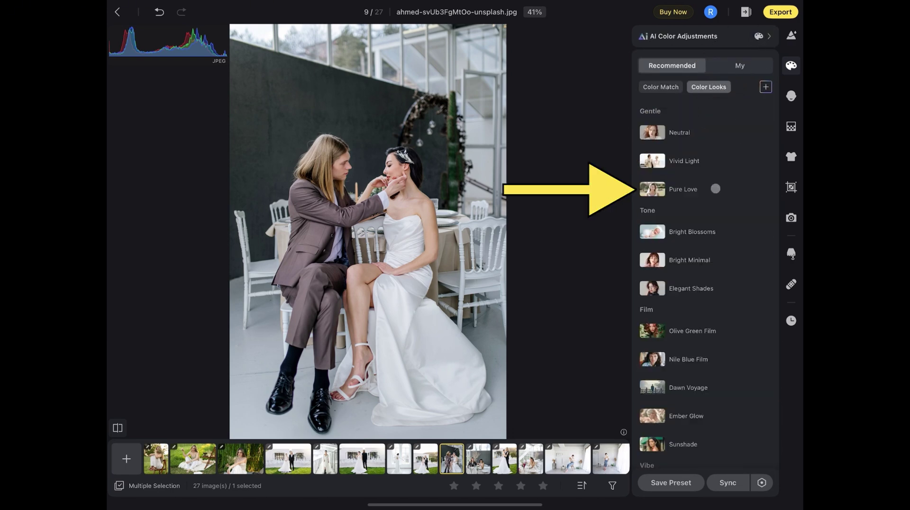
left_click(682, 189)
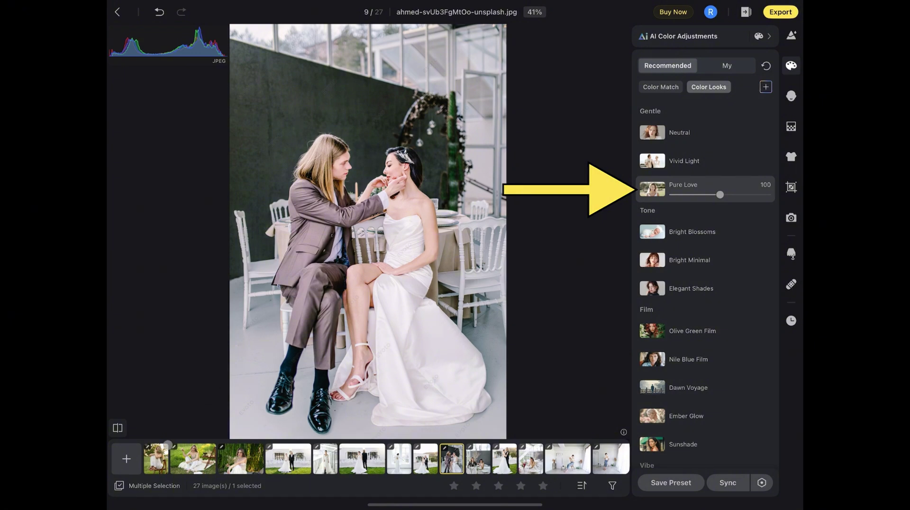
Step: Select eight more filmstrip photos and sync the Pure Love look to them
left_click(157, 485)
left_click(478, 459)
left_click(531, 459)
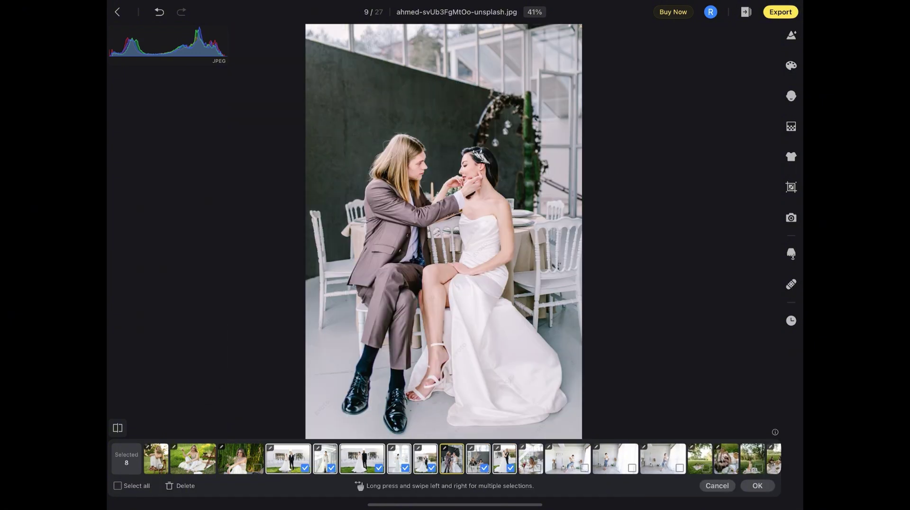
left_click(761, 485)
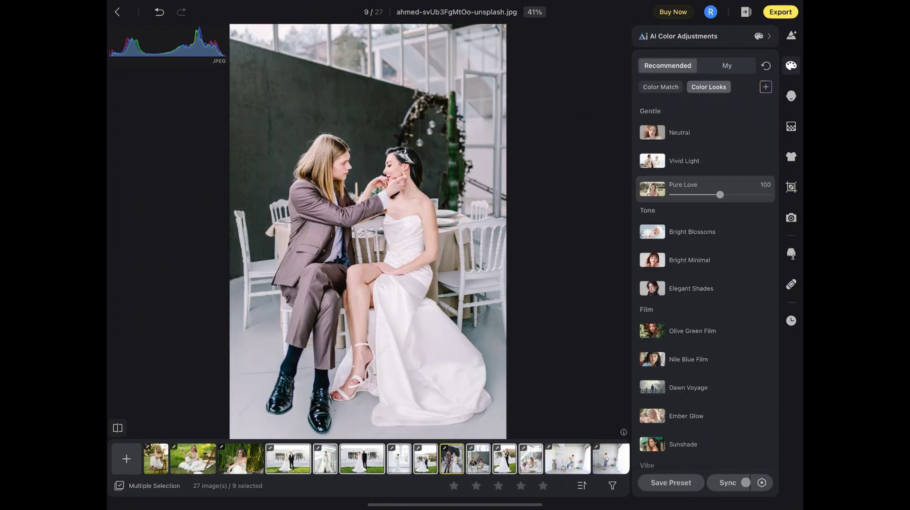
left_click(732, 483)
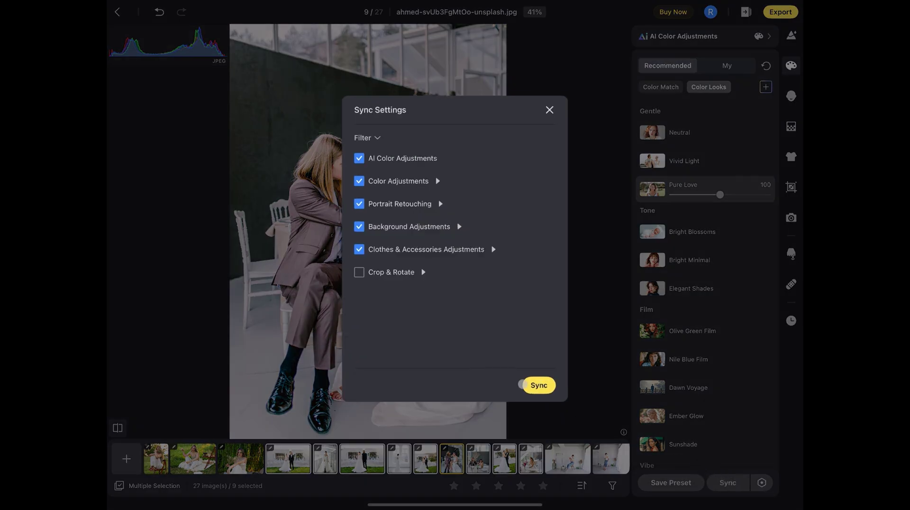
left_click(532, 387)
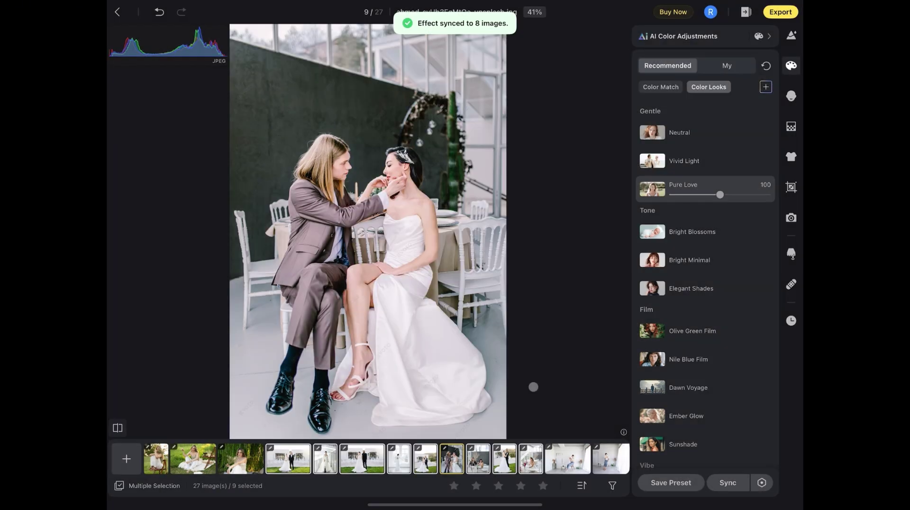
left_click(769, 37)
Step: Review the synced look on several photos up to photo 10, then sync the edit again
scroll(681, 317, "down", 2)
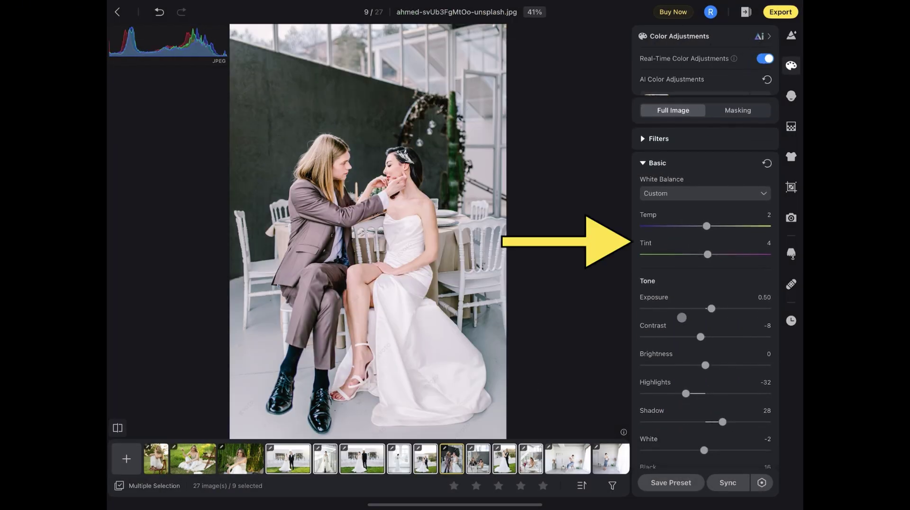
scroll(682, 317, "down", 3)
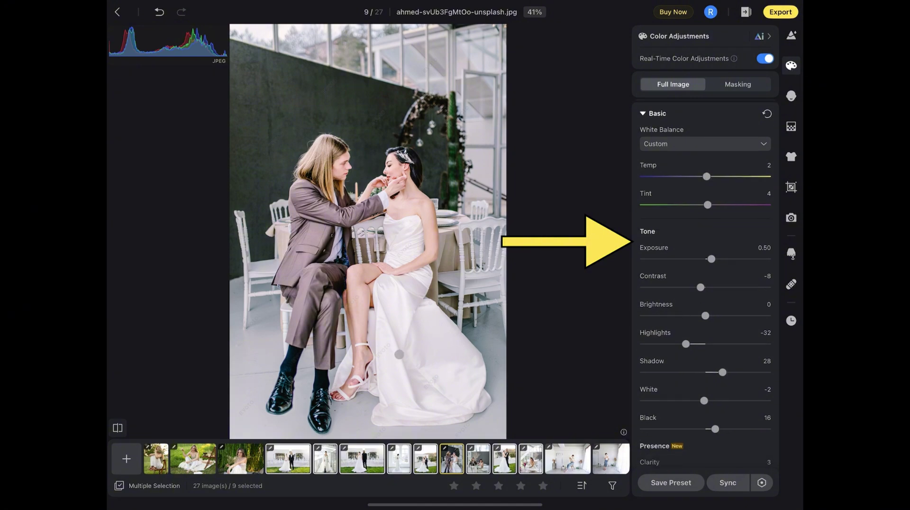
left_click(289, 460)
left_click(327, 459)
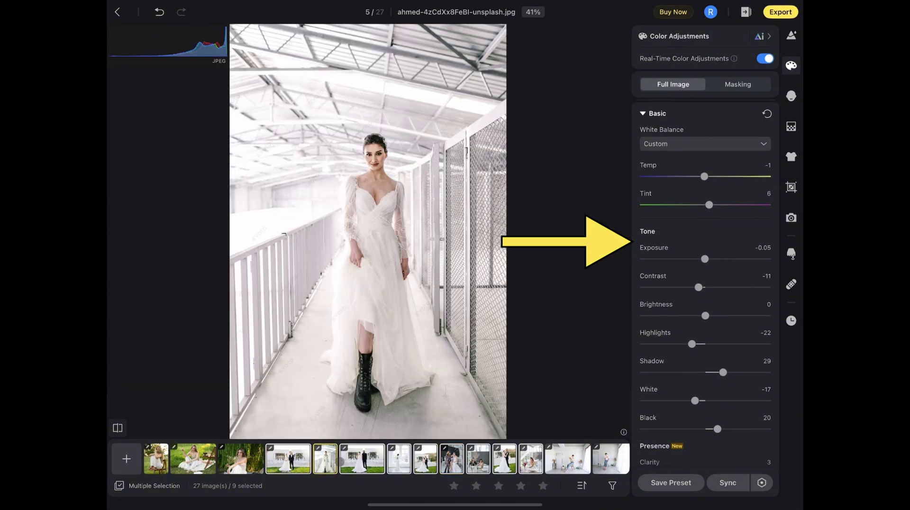
left_click(362, 459)
left_click(399, 458)
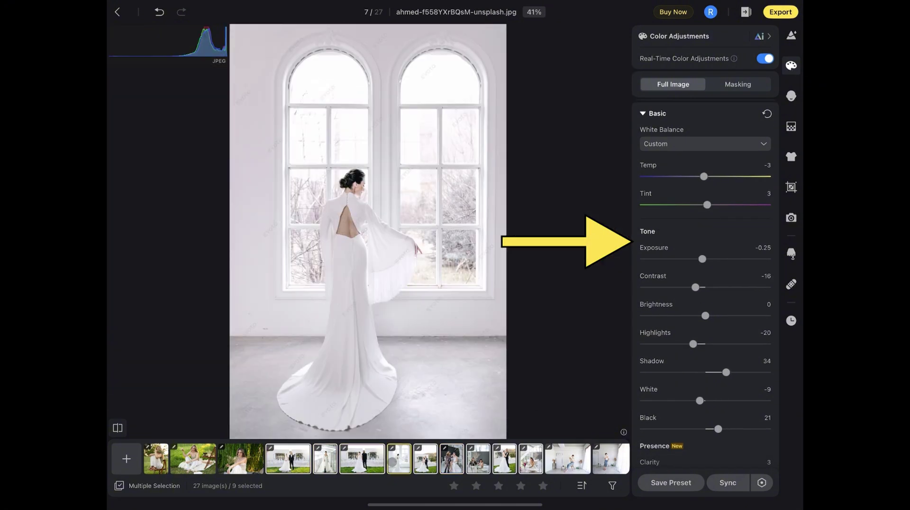
left_click(478, 459)
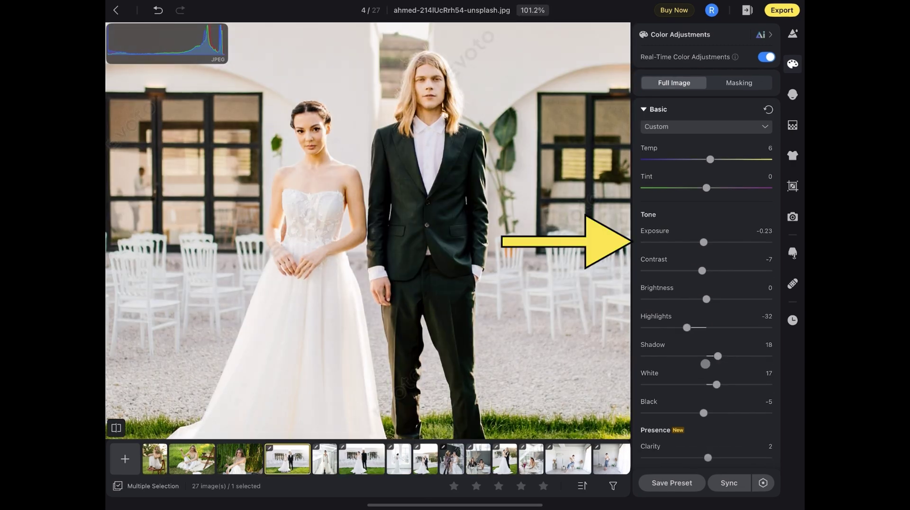
scroll(706, 370, "down", 2)
left_click(735, 484)
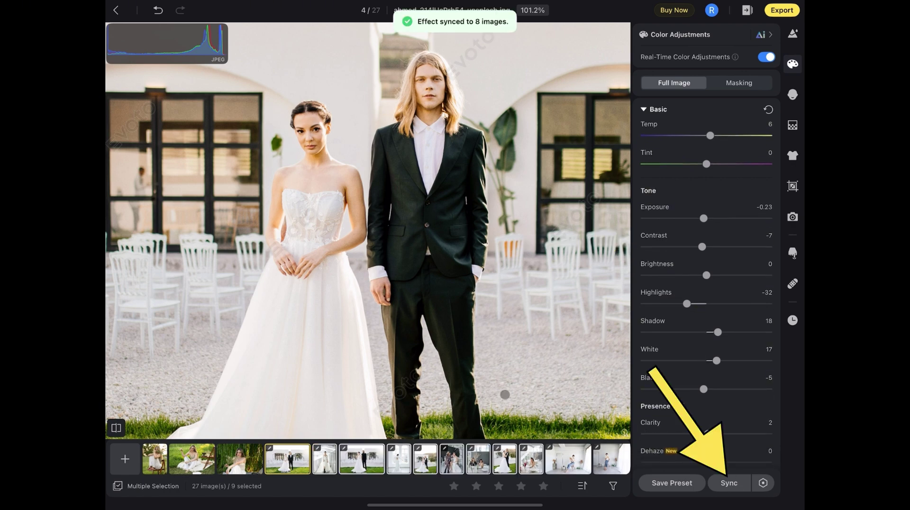
Step: On the embracing couple photo, start a new preset named 'Color match weddin'
left_click(504, 458)
left_click(674, 484)
type("Col")
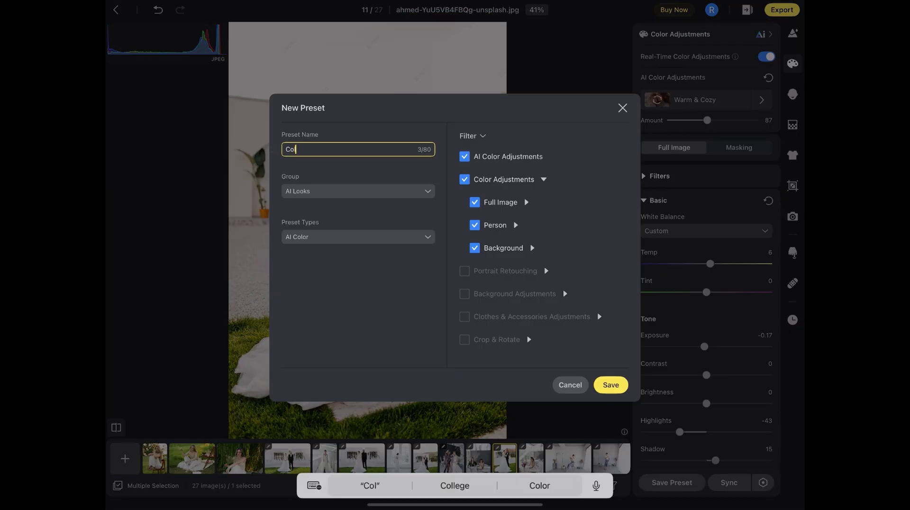
type("or match weddin")
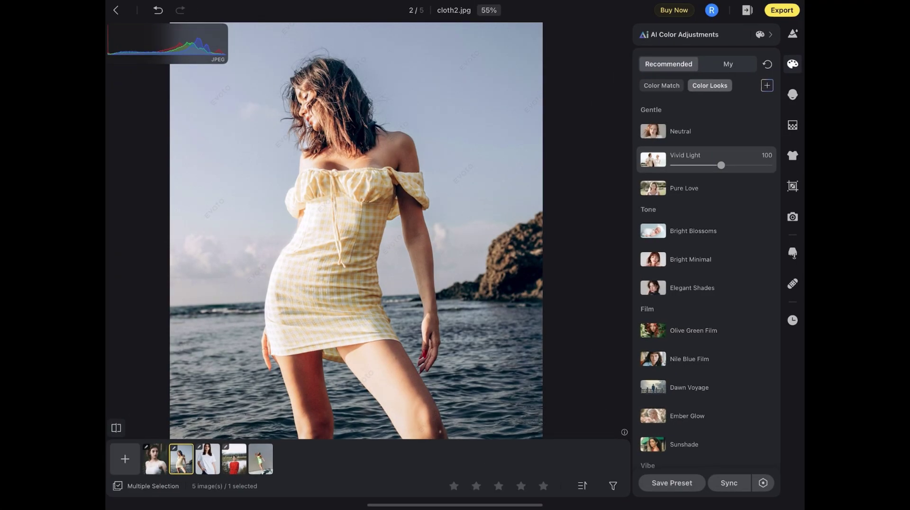
Step: Try Bright Minimal, Olive Green Film and Nile Blue Film, settling on Sunshade for the yellow-dress portrait
left_click(691, 259)
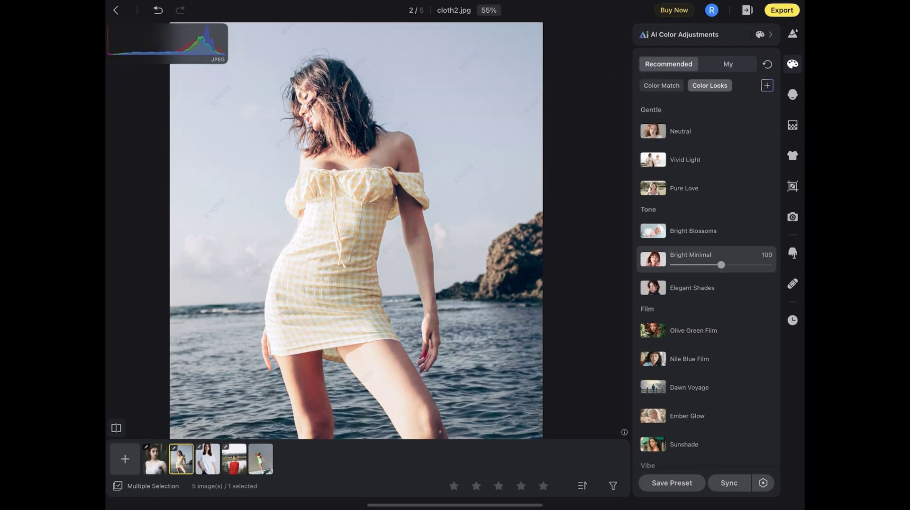
left_click(693, 330)
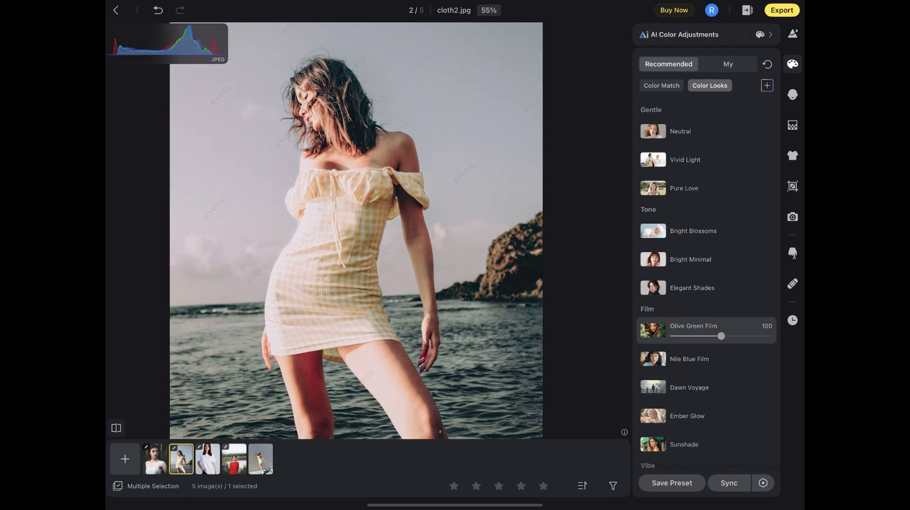
left_click(689, 359)
left_click(684, 444)
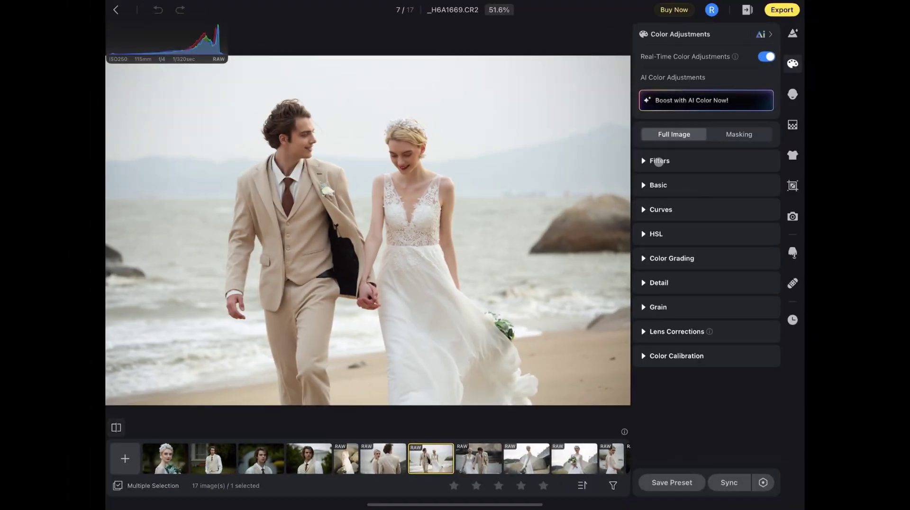
Step: Apply filter P09 at Amount 100 to the beach couple photo, after trying P06
left_click(656, 161)
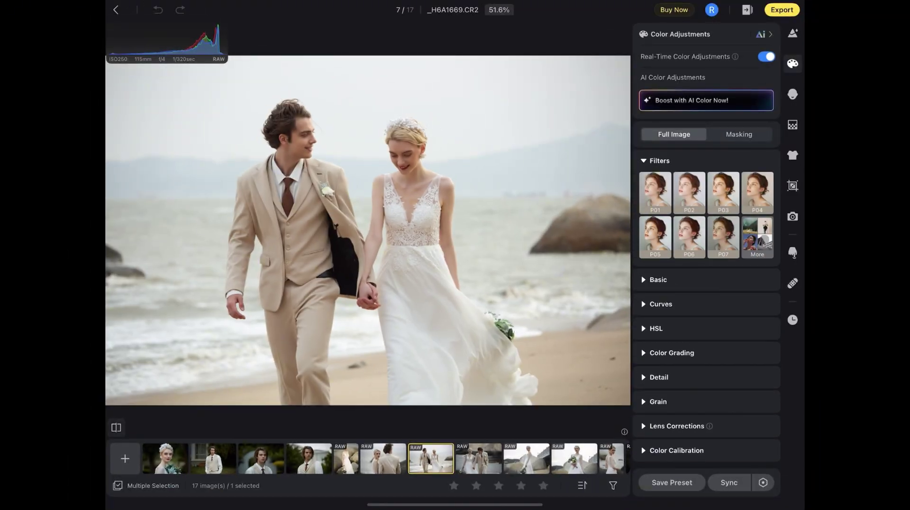
left_click(759, 237)
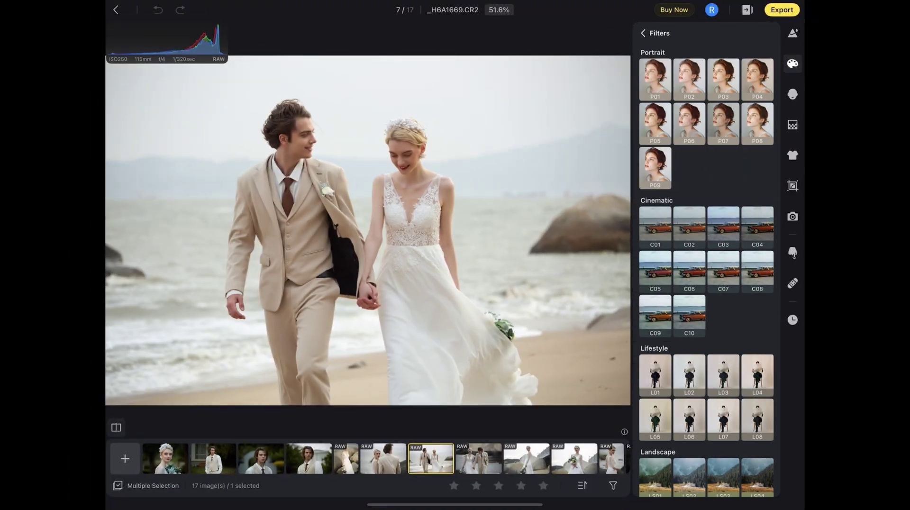
left_click(686, 116)
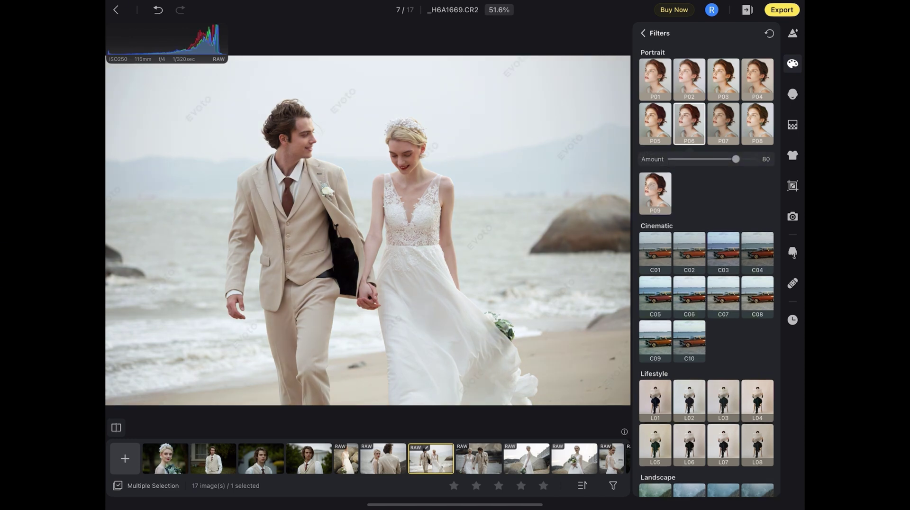
left_click(653, 193)
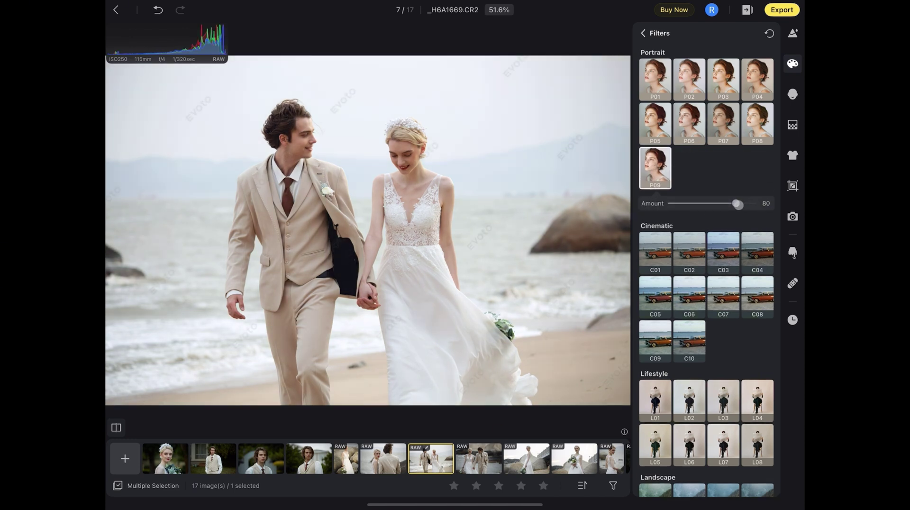
left_click_drag(738, 205, 758, 206)
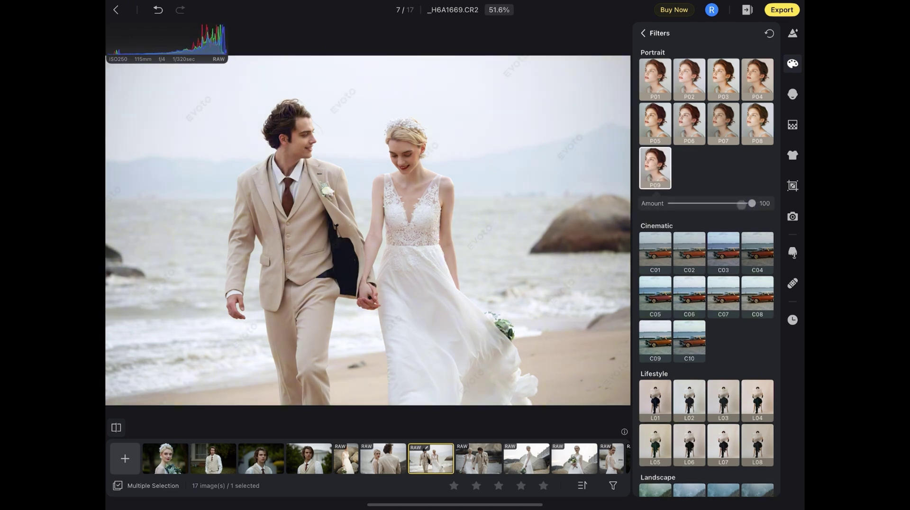
Step: Try C02 and L02, turn the dancer black-and-white with B02, and give the autumn portrait P03
left_click(690, 257)
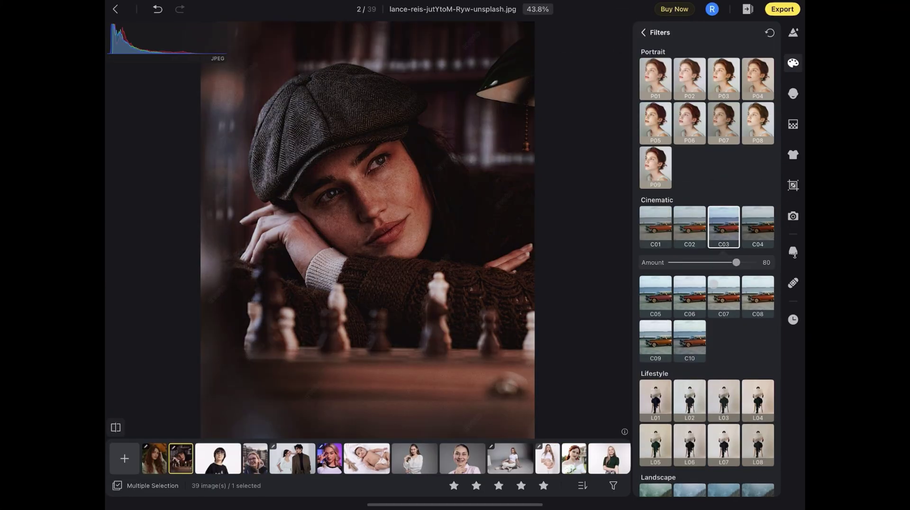
left_click(690, 400)
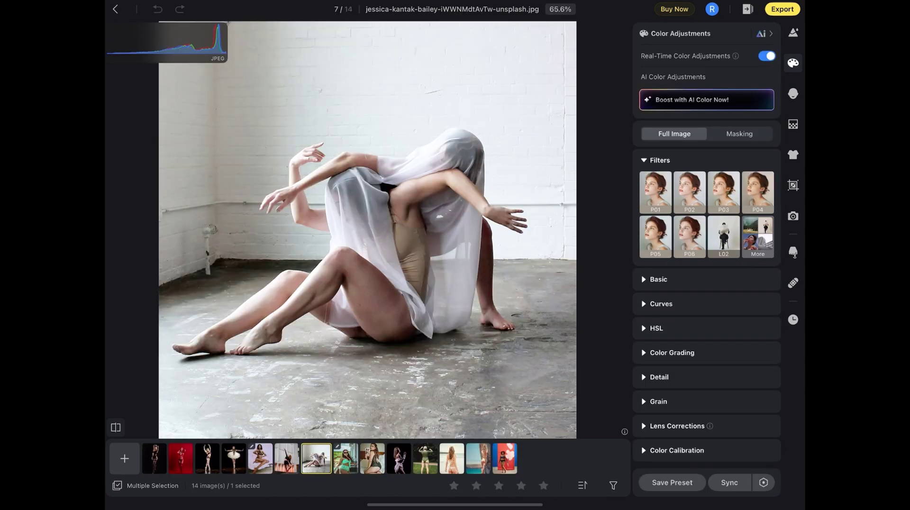
scroll(690, 291, "down", 5)
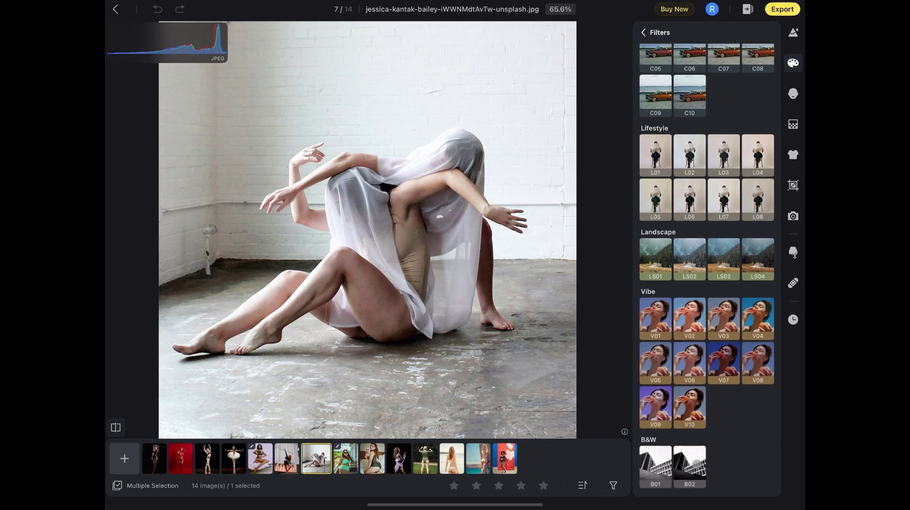
left_click(689, 467)
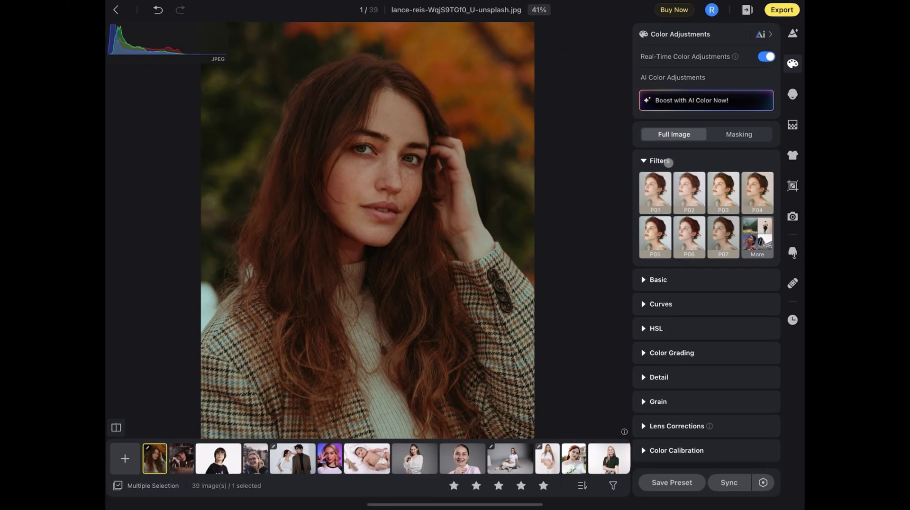
left_click(682, 183)
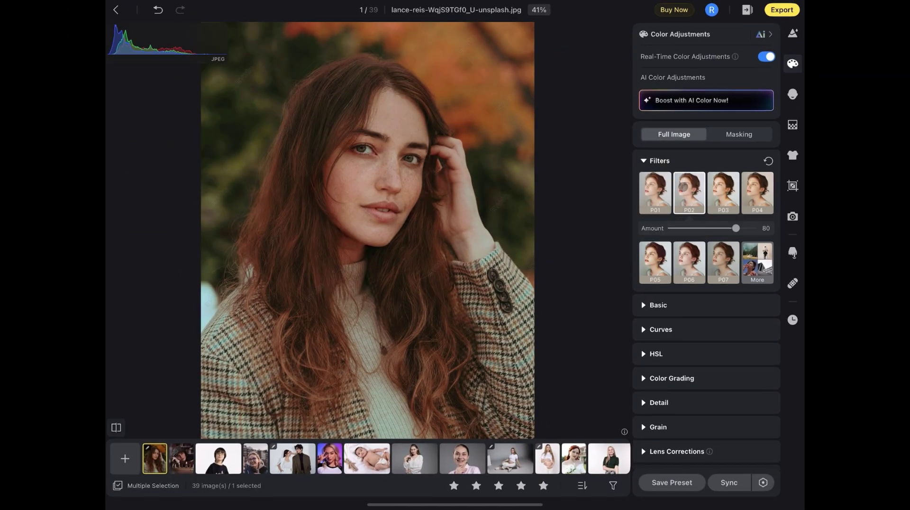
left_click(725, 195)
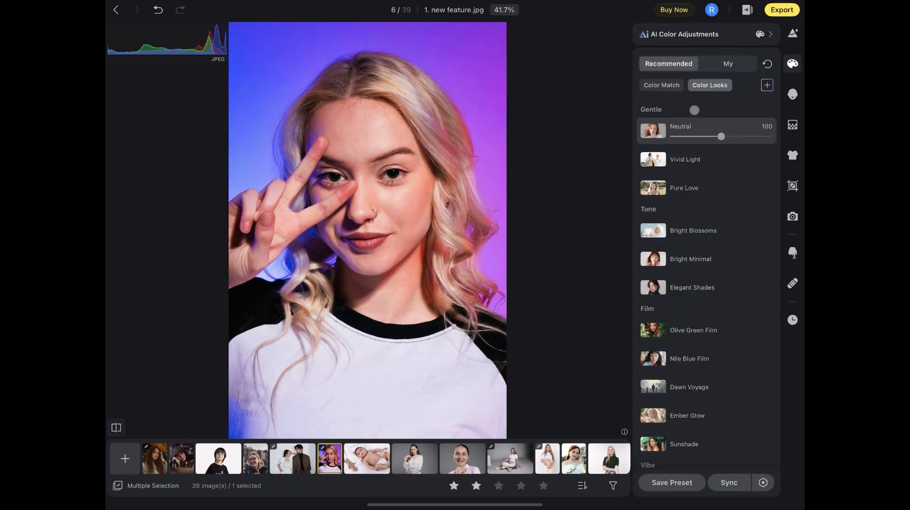
Step: Warm the orange-wall portrait's temperature to about -1, then open the Evoto PC effect-syncing help article
left_click(764, 36)
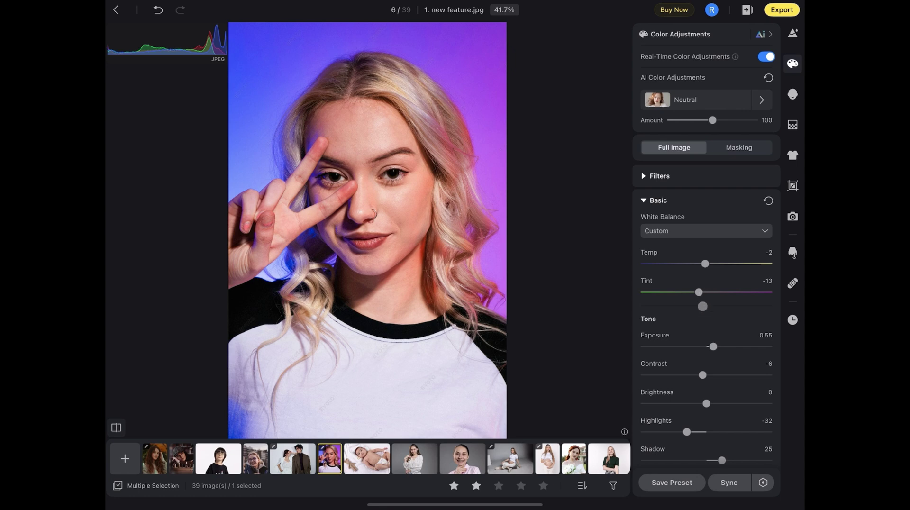
scroll(701, 305, "down", 1)
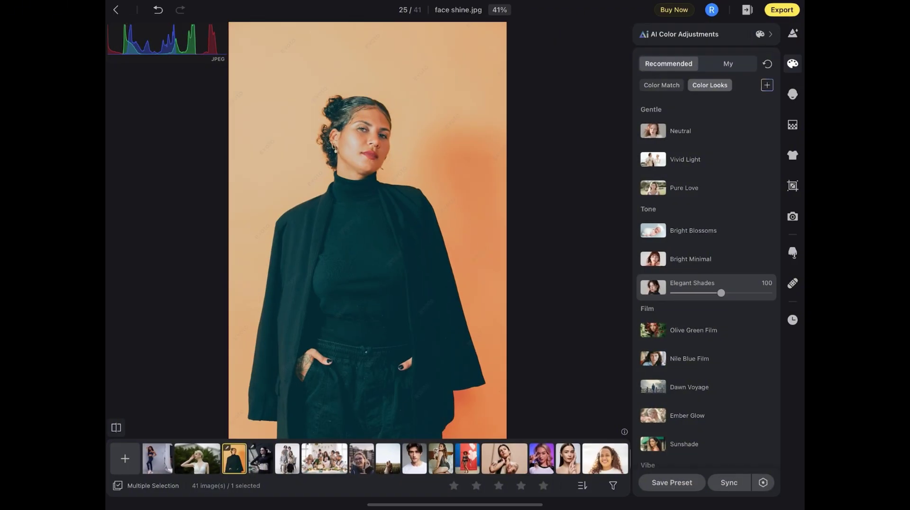
left_click(769, 34)
scroll(706, 284, "down", 5)
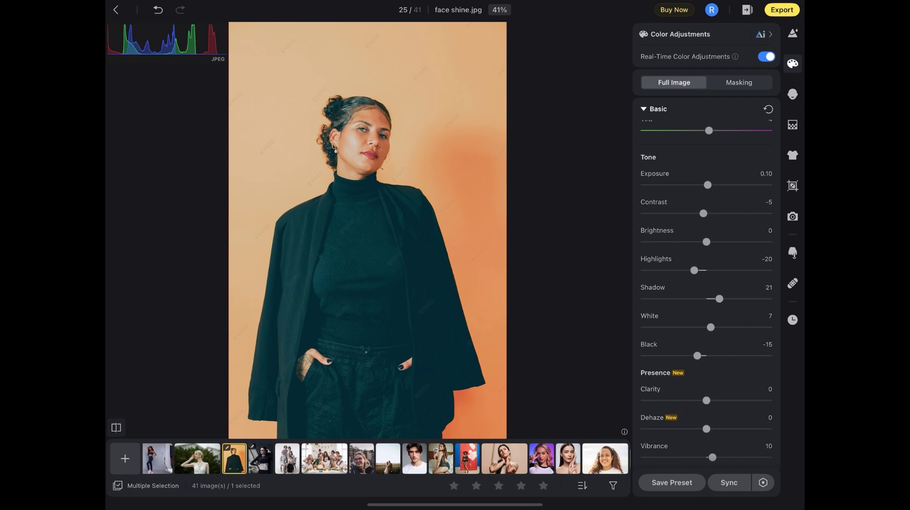
scroll(707, 284, "up", 2)
left_click_drag(697, 139, 706, 140)
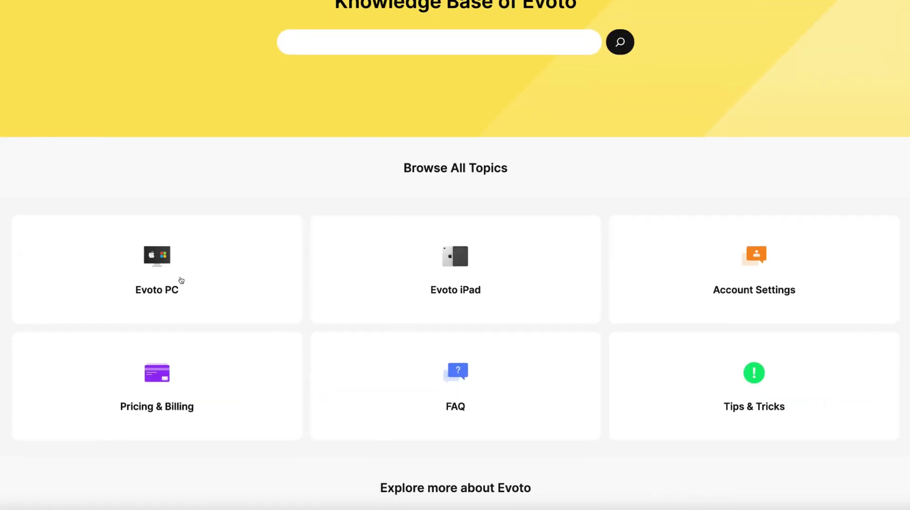
left_click(181, 280)
left_click(213, 414)
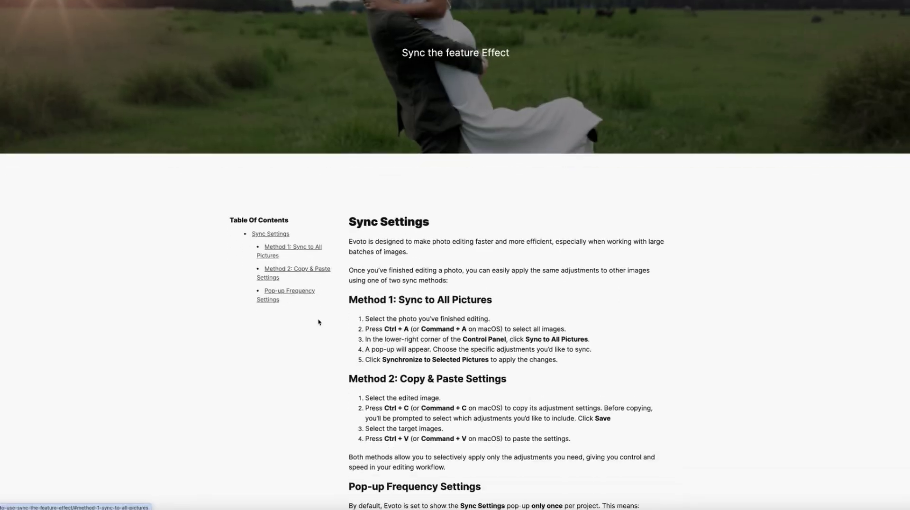